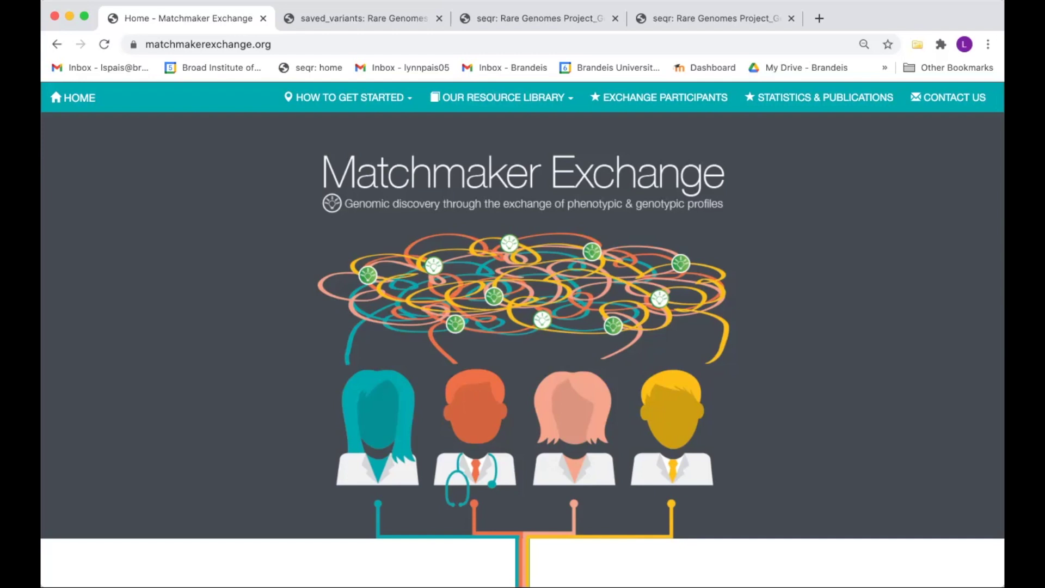
{"action": "scroll", "coordinate": [823, 230], "scroll_direction": "down", "scroll_amount": 4}
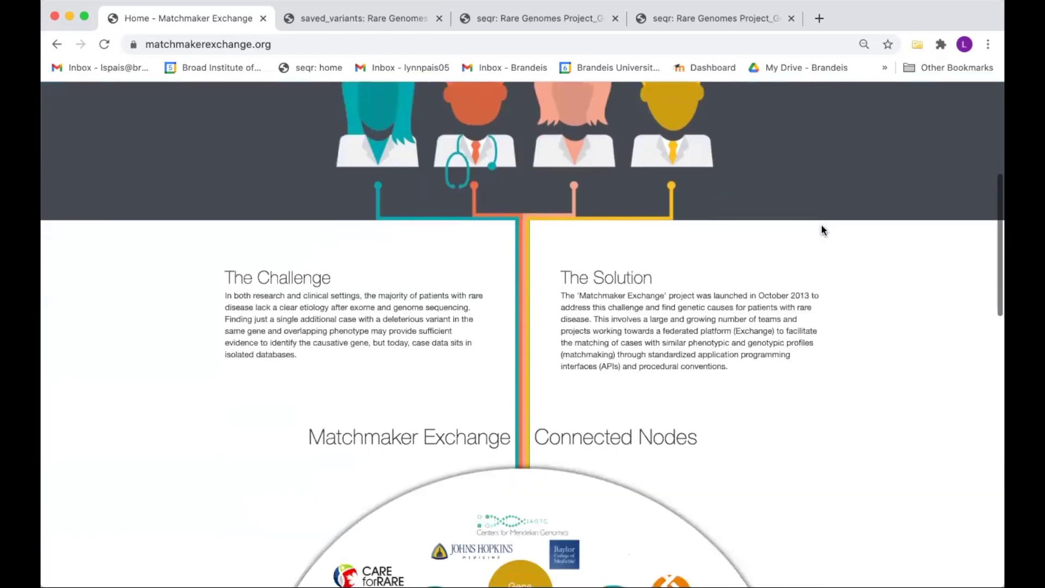
{"action": "scroll", "coordinate": [823, 231], "scroll_direction": "down", "scroll_amount": 4}
{"action": "scroll", "coordinate": [820, 230], "scroll_direction": "down", "scroll_amount": 1}
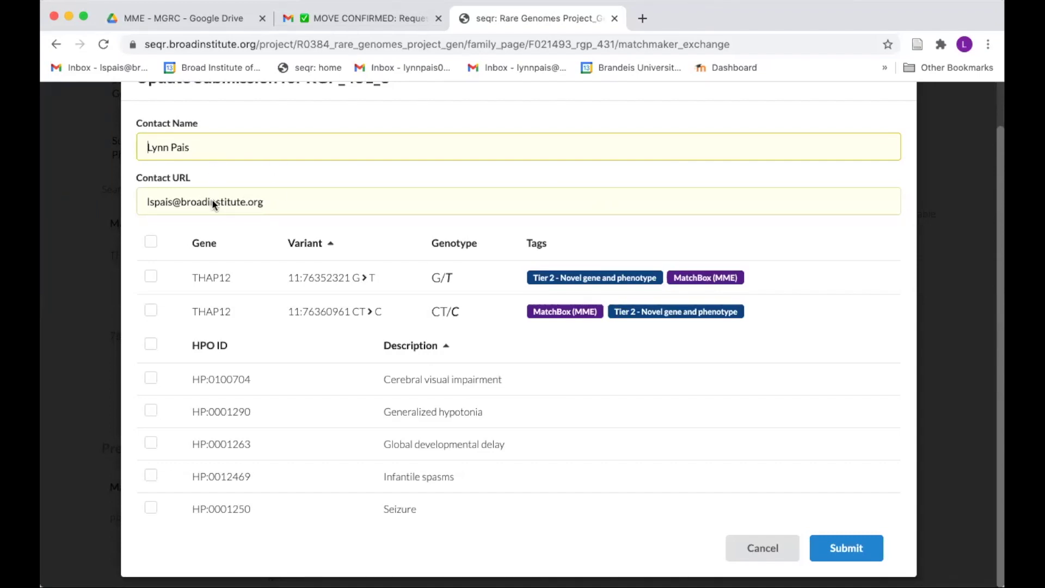
Submit both THAP12 variants with hypotonia, developmental delay, spasms, seizure and visual impairment phenotypes
{"action": "left_click", "coordinate": [151, 277]}
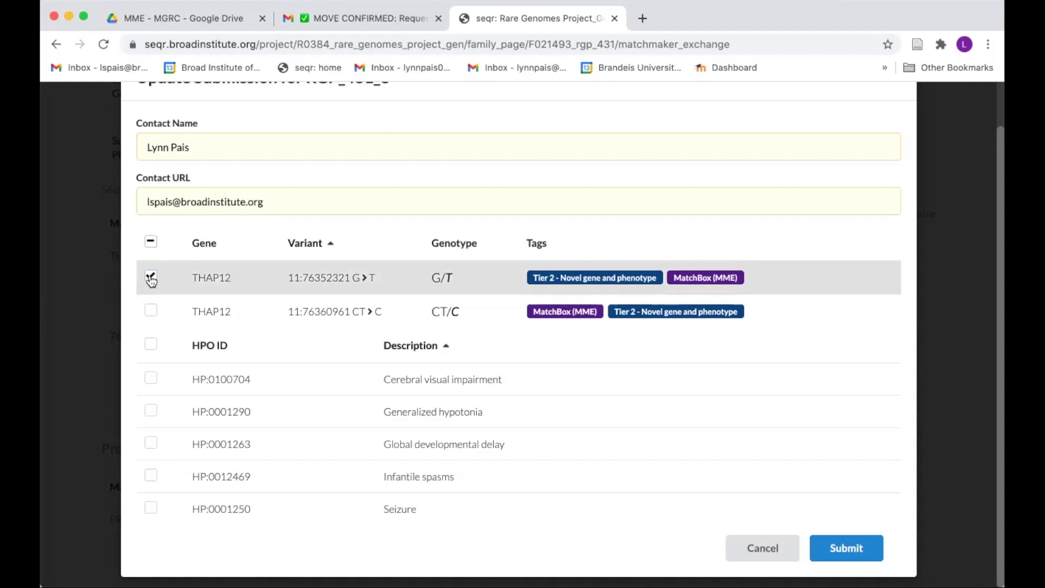
{"action": "left_click", "coordinate": [152, 312]}
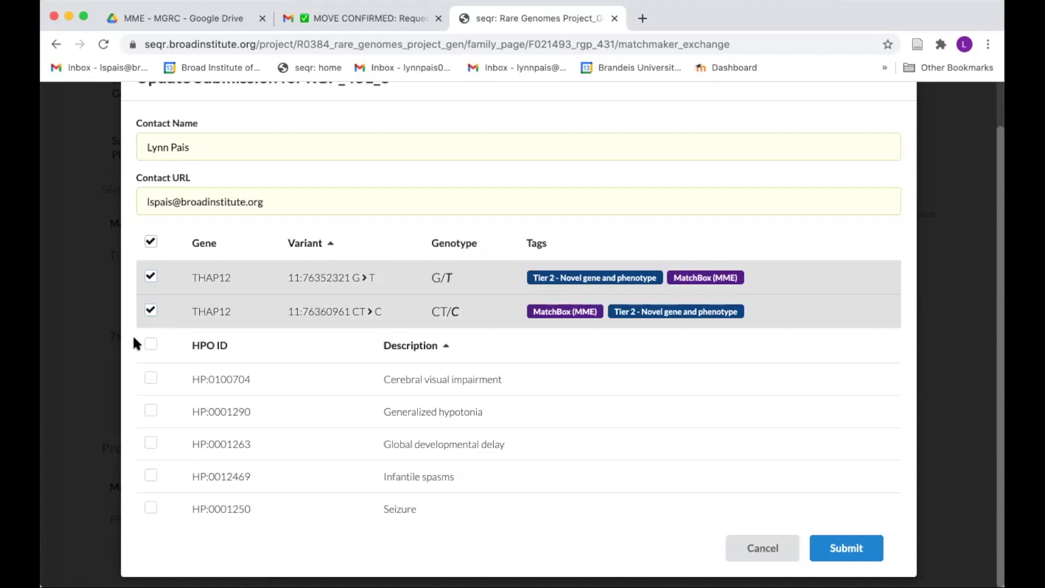
{"action": "left_click", "coordinate": [151, 379]}
{"action": "left_click", "coordinate": [150, 412]}
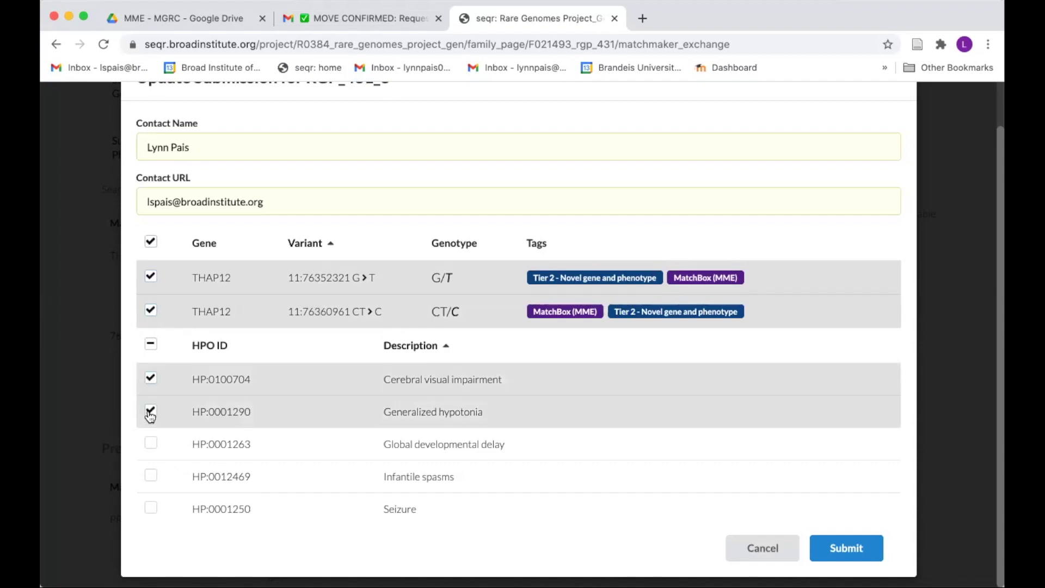
{"action": "left_click", "coordinate": [150, 445]}
{"action": "left_click", "coordinate": [152, 480]}
{"action": "left_click", "coordinate": [151, 508]}
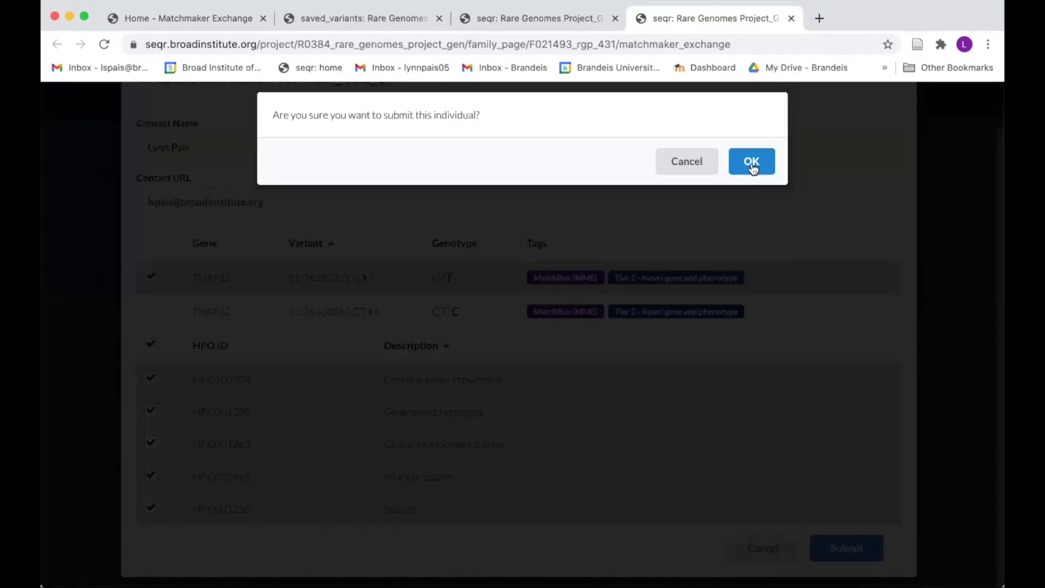
{"action": "left_click", "coordinate": [751, 164]}
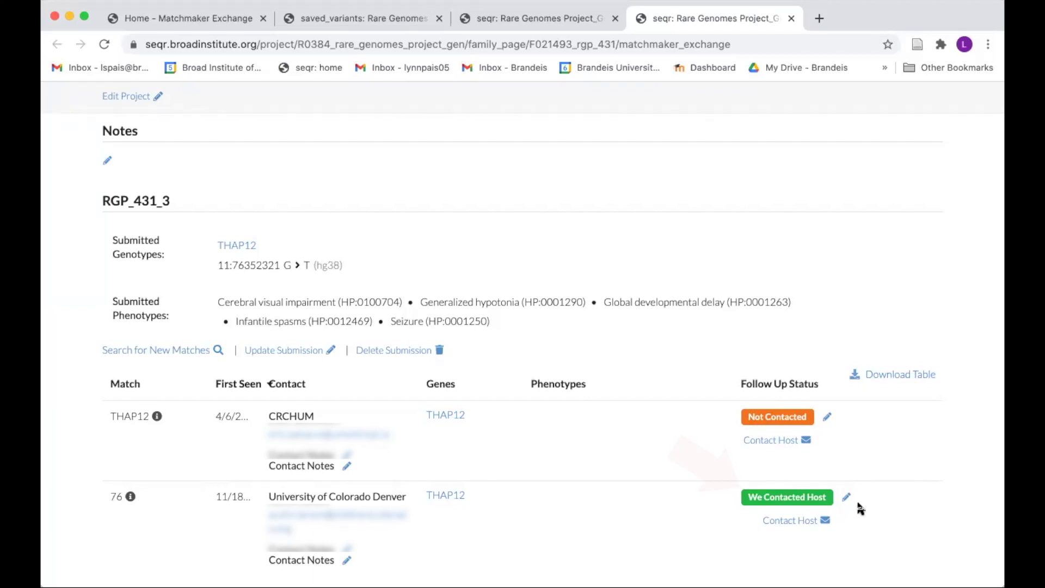
Add Deemed Irrelevant to the Colorado Denver match's follow-up status and save it
{"action": "left_click", "coordinate": [845, 494]}
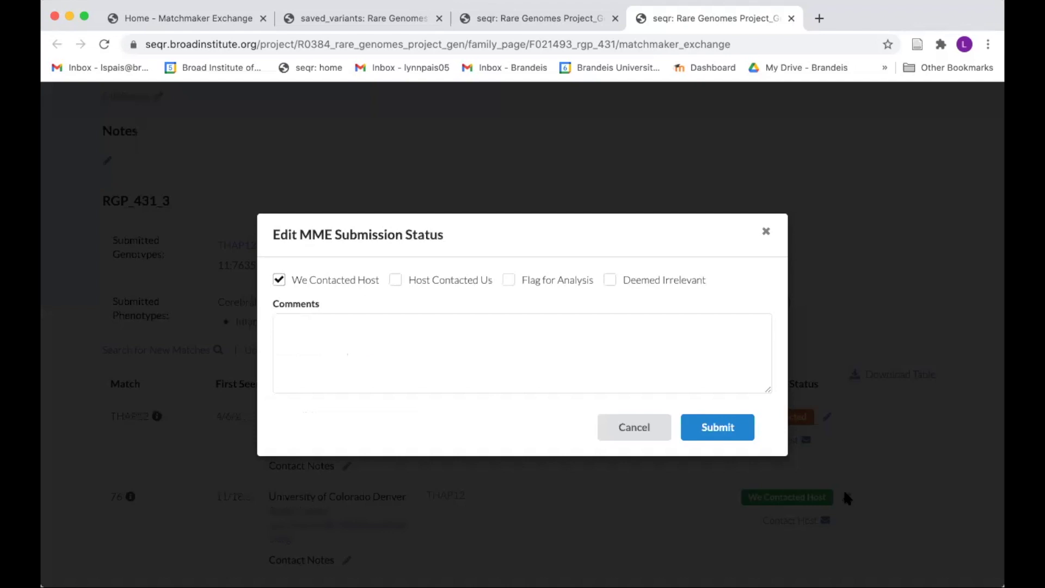
{"action": "left_click", "coordinate": [610, 280]}
{"action": "left_click", "coordinate": [711, 425]}
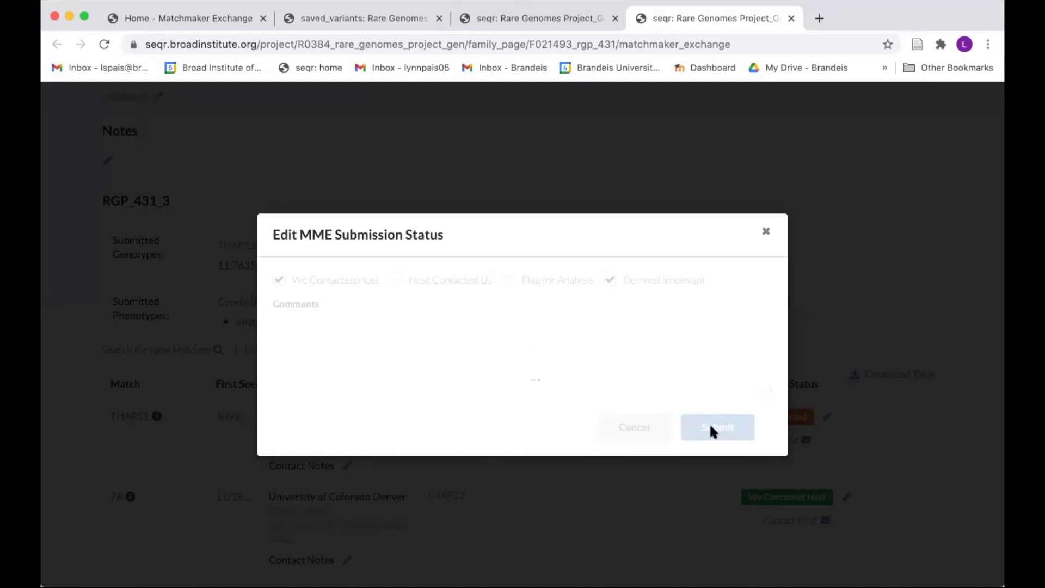